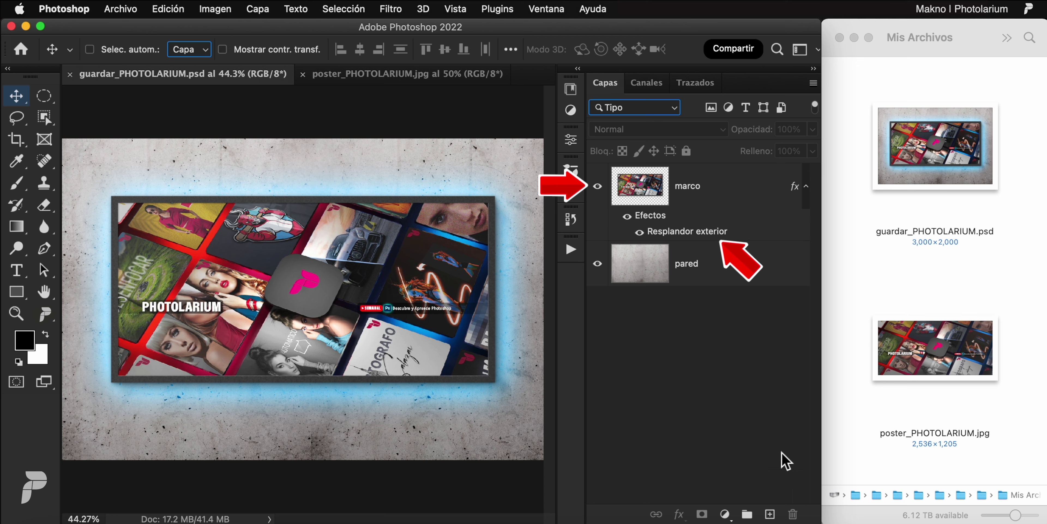
Change the marco layer's outer glow colour to pink ff00a2 and save guardar_PHOTOLARIUM.psd
left_click(747, 189)
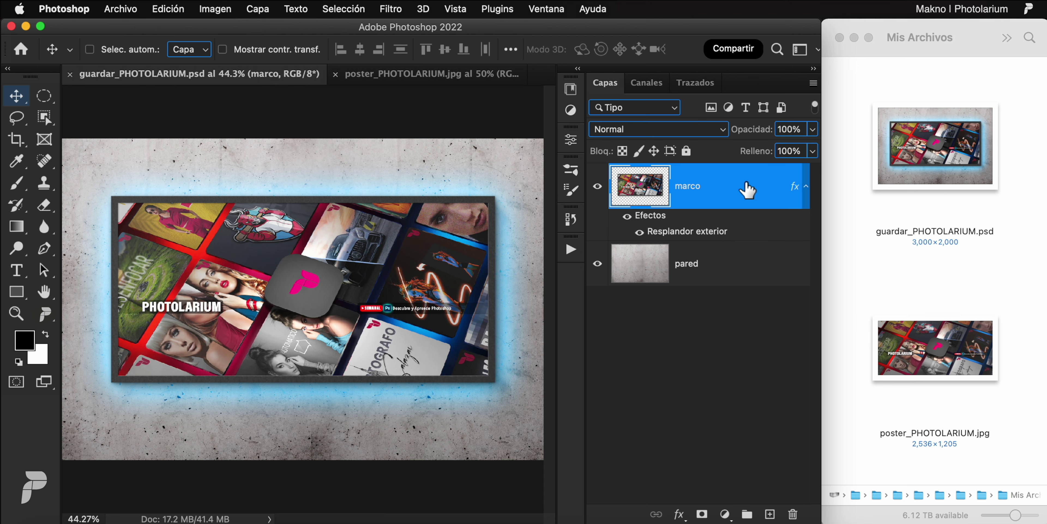
double_click(712, 233)
left_click(425, 139)
left_click_drag(757, 259, 759, 199)
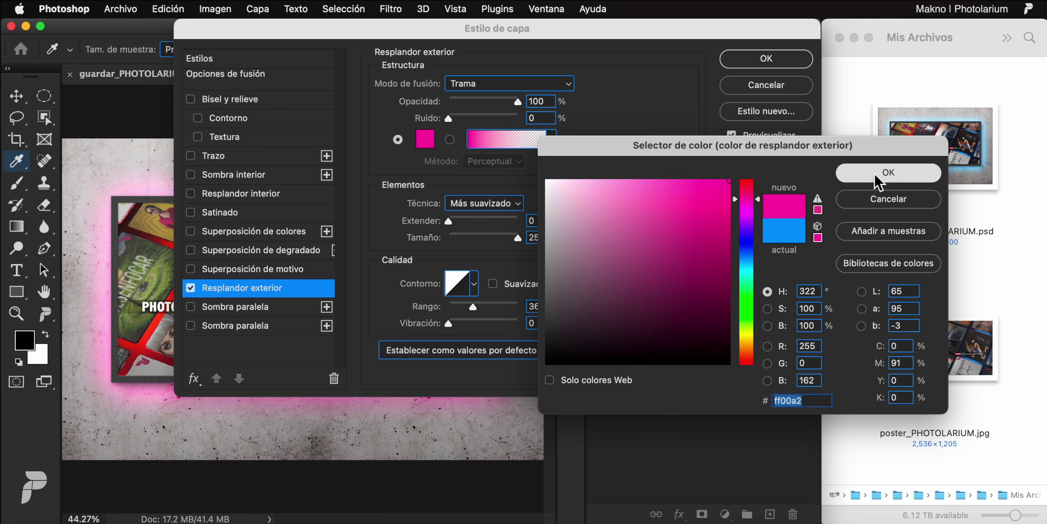
left_click(888, 172)
left_click(766, 58)
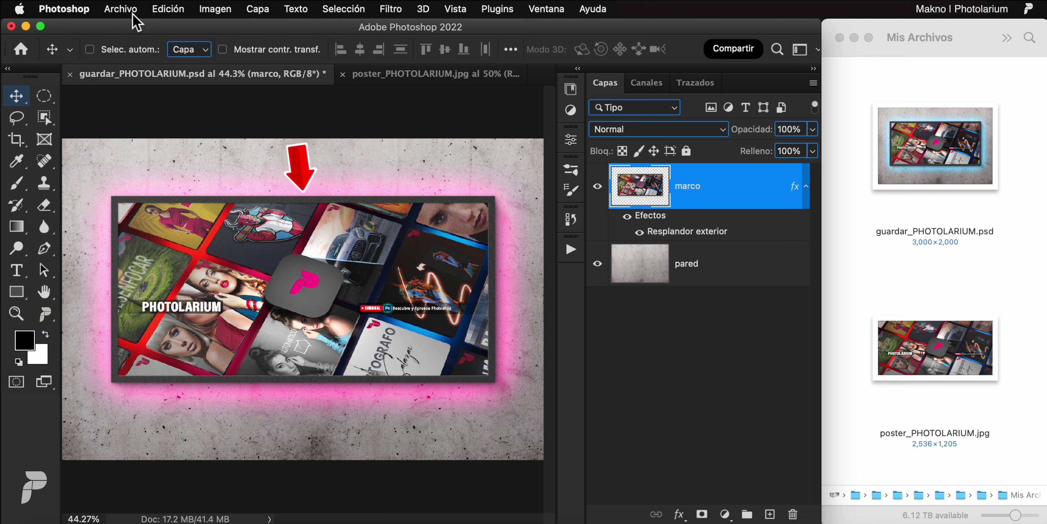
left_click(120, 8)
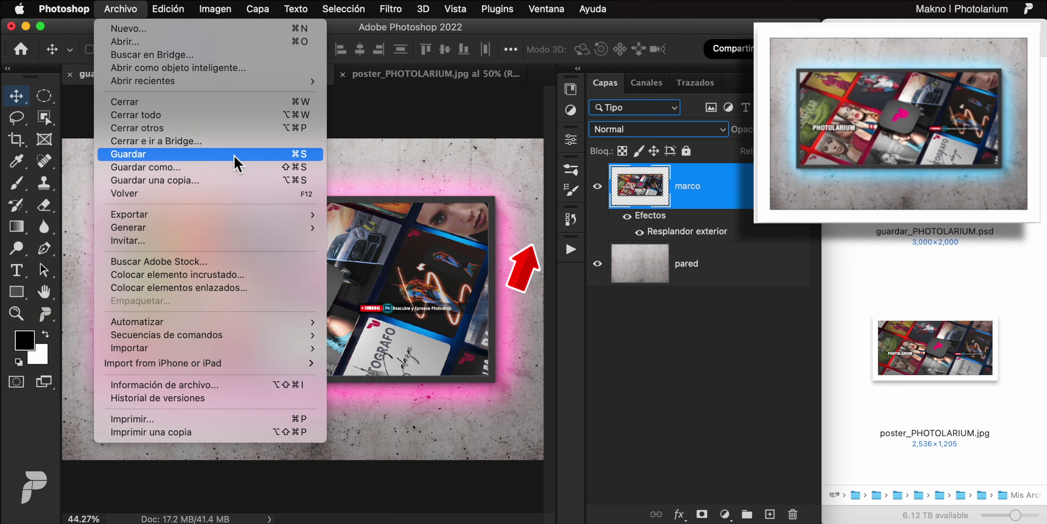
left_click(236, 156)
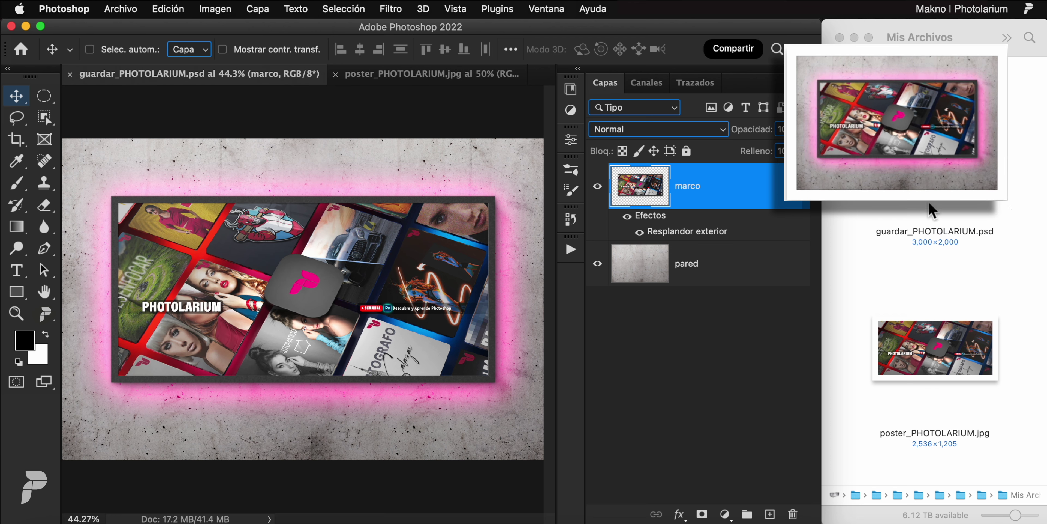
In poster_PHOTOLARIUM.jpg, draw a freehand Lasso selection around the pink logo on the central dark tile
left_click(417, 76)
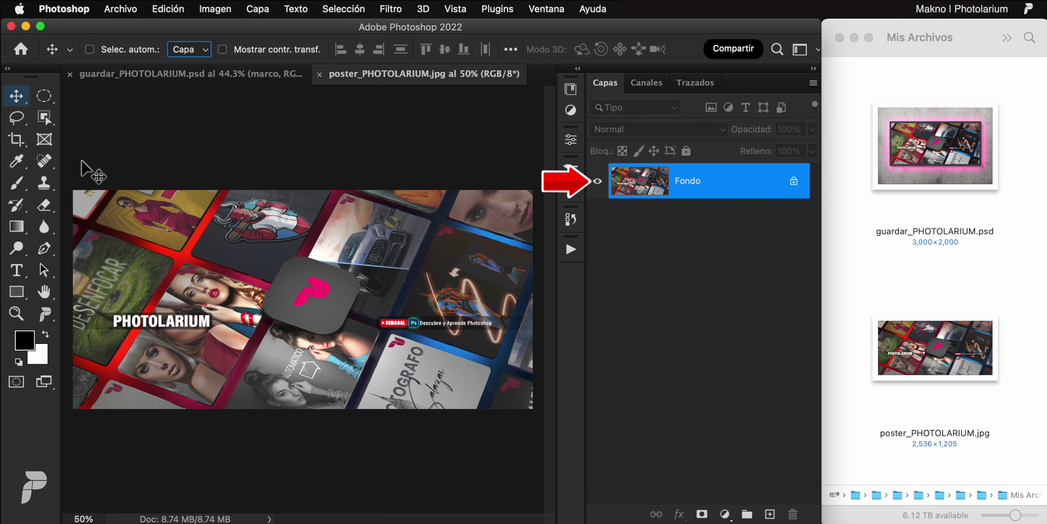
left_click(17, 117)
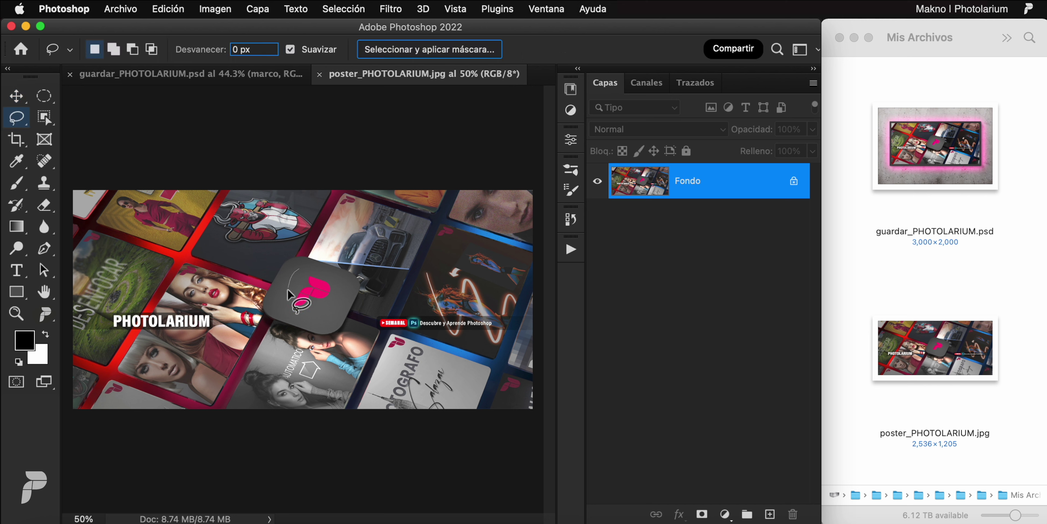
left_click_drag(299, 268, 300, 272)
Shift the selected logo's hue from pink to bright green with a Hue/Saturation adjustment
left_click(209, 13)
mouse_move(297, 49)
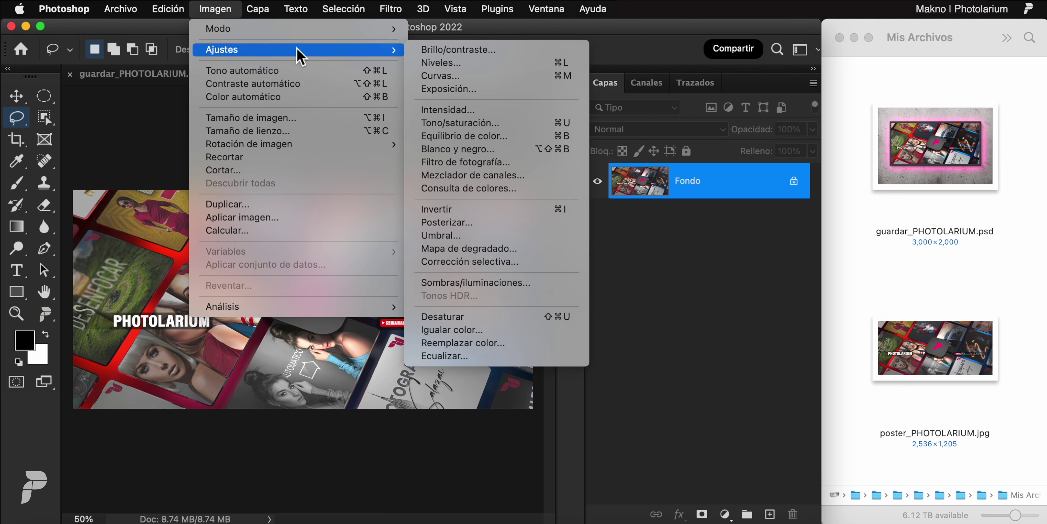
left_click(527, 123)
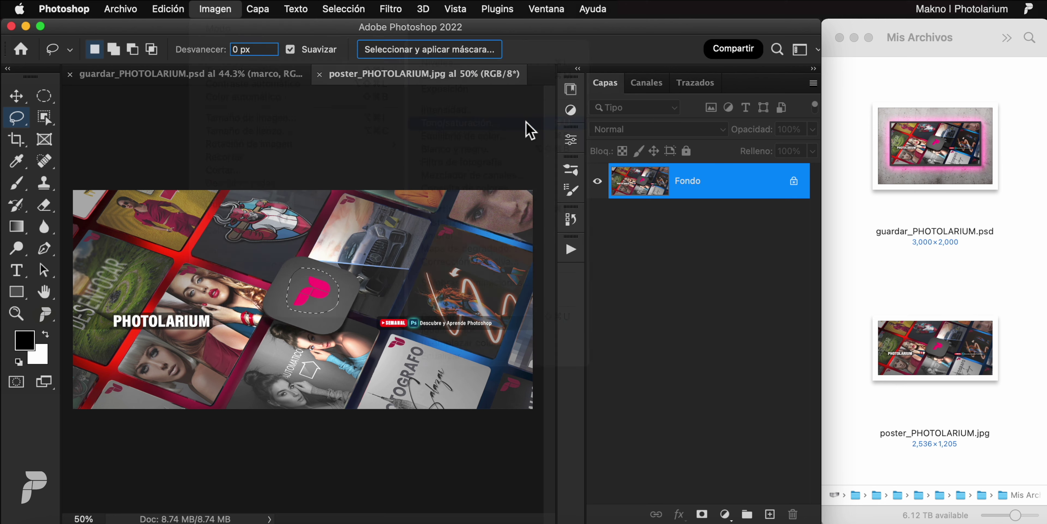
left_click_drag(568, 131, 623, 135)
left_click(783, 57)
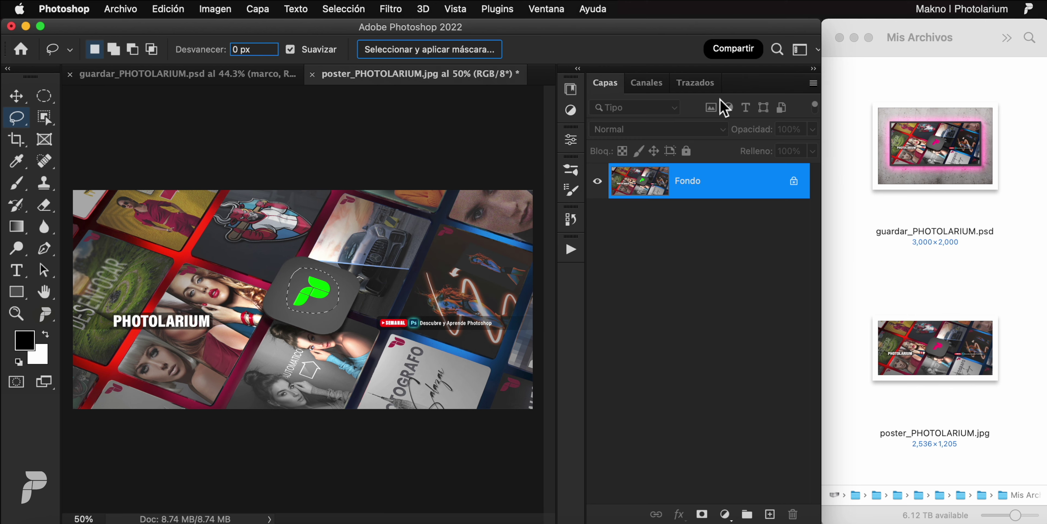
Deselect the logo area and save poster_PHOTOLARIUM.jpg
left_click(500, 185)
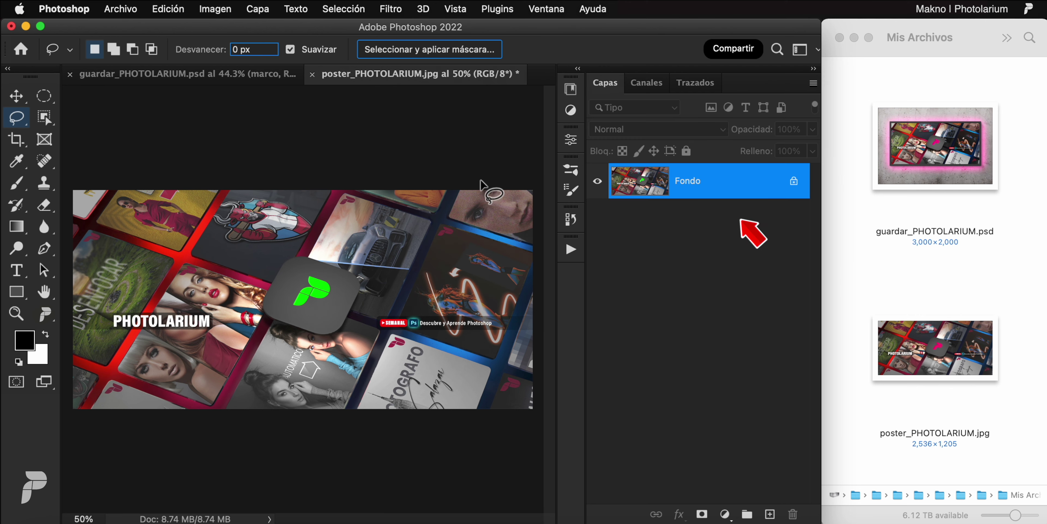
left_click(121, 9)
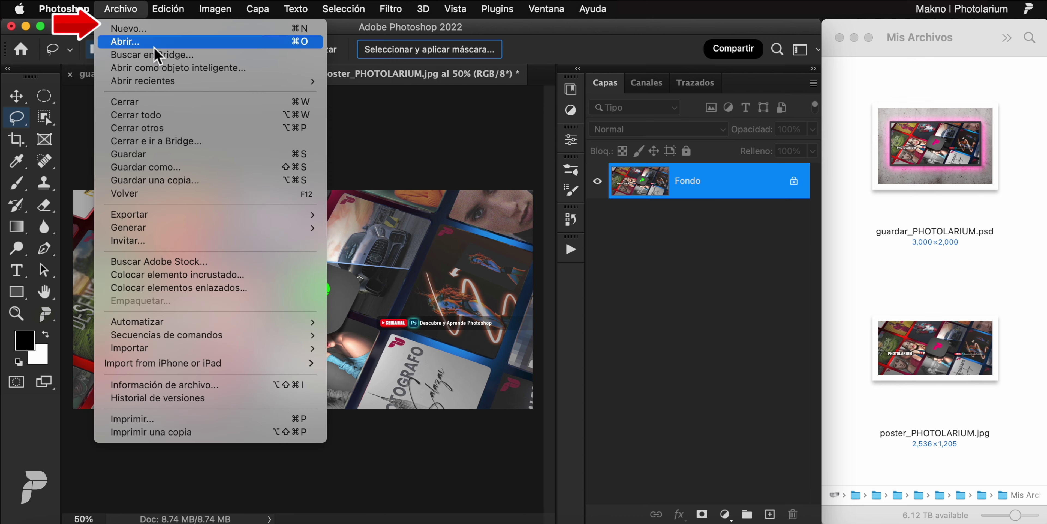
left_click(252, 163)
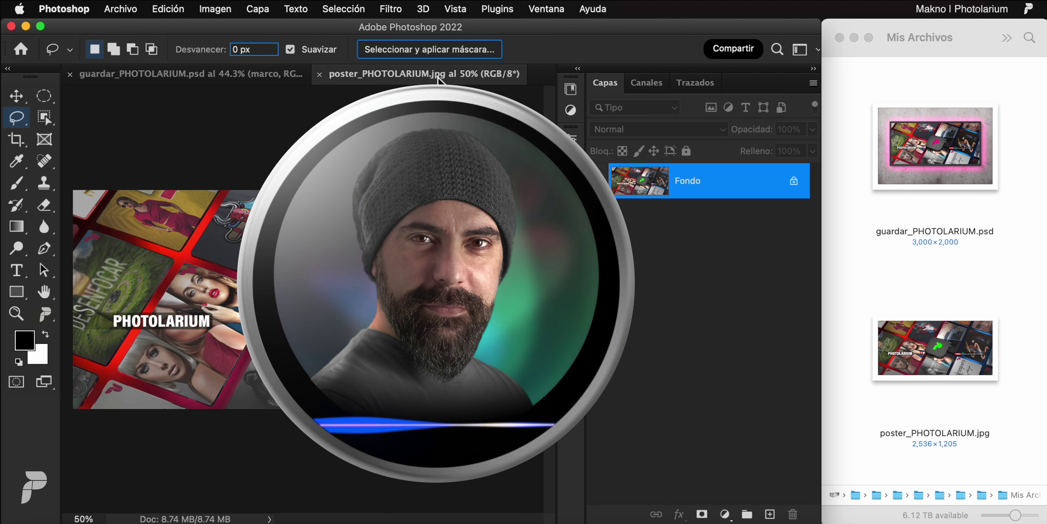
Examine the file formats that Save As offers for the layered guardar_PHOTOLARIUM.psd document
left_click(209, 77)
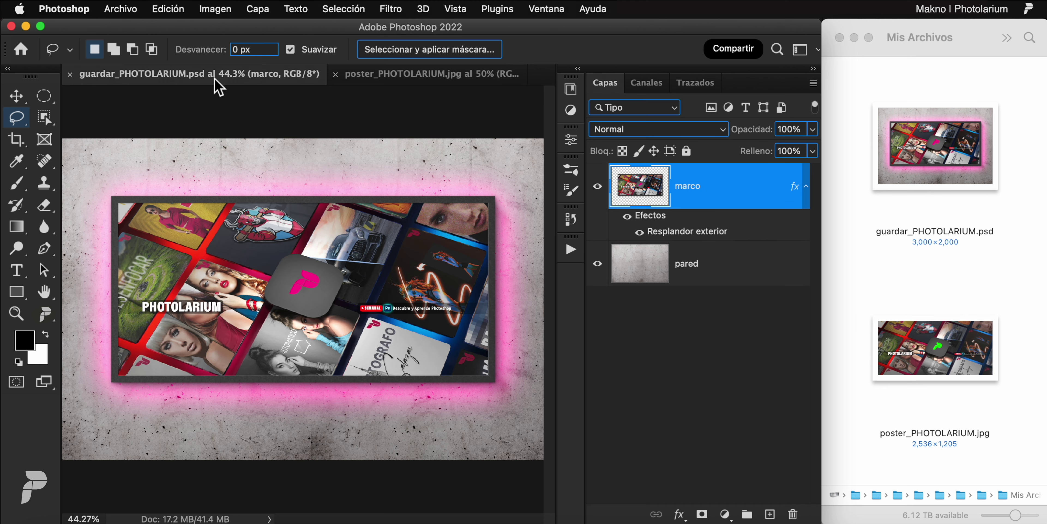
left_click(120, 8)
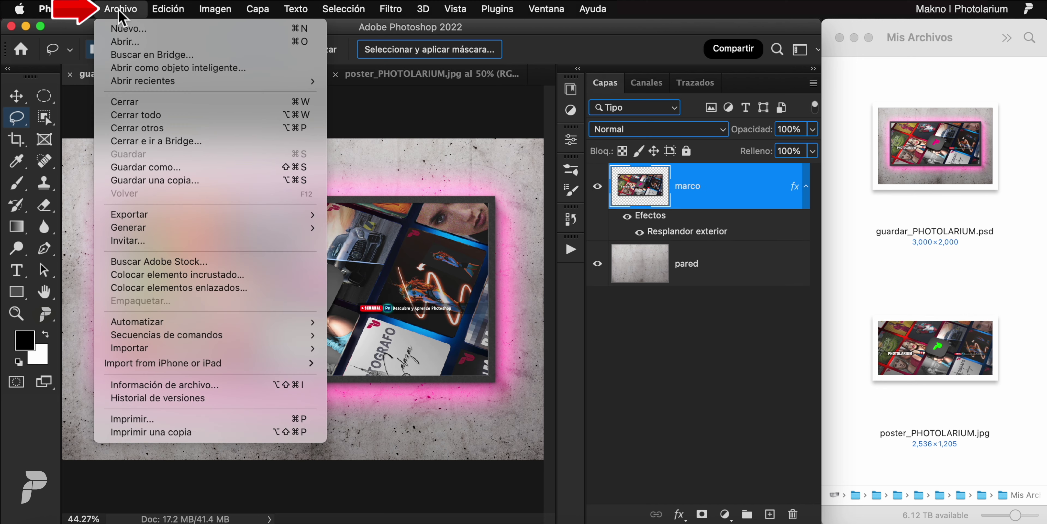
left_click(214, 167)
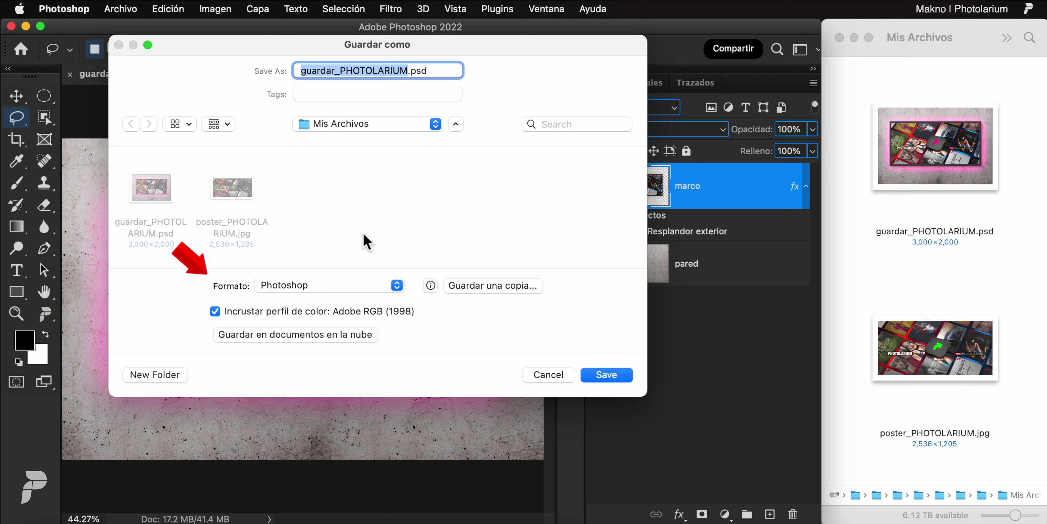
left_click(397, 285)
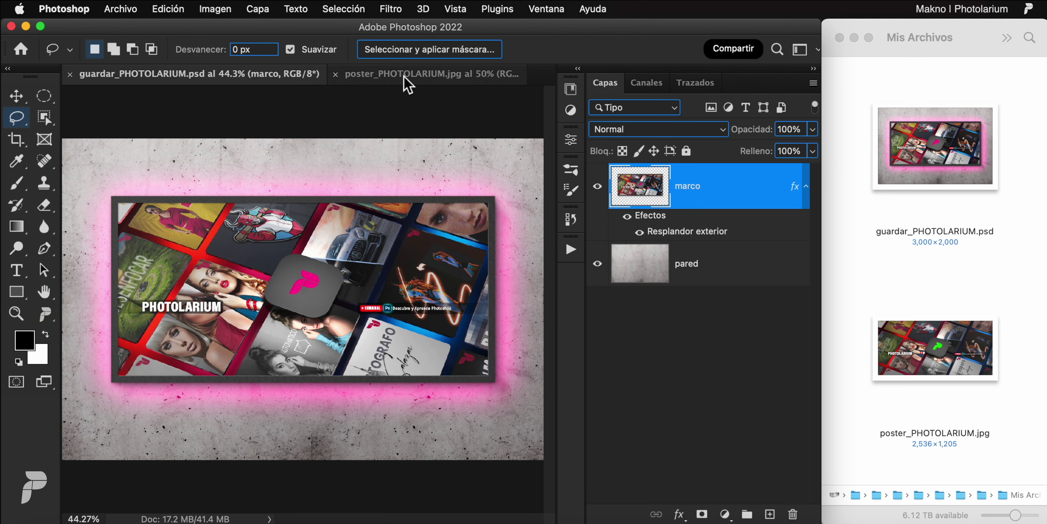
Examine the file formats that Save As offers for the single-layer poster_PHOTOLARIUM.jpg, leaving without saving
left_click(407, 75)
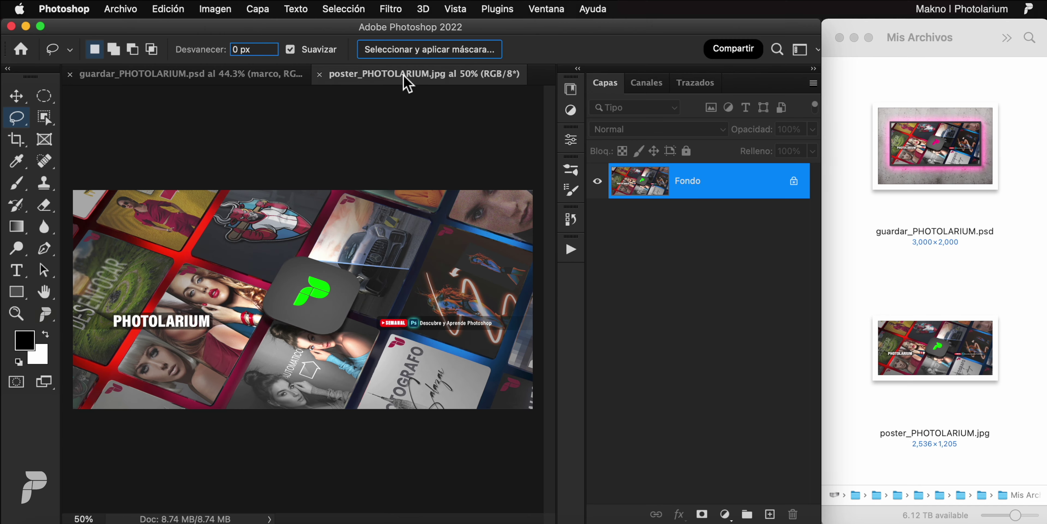
left_click(121, 9)
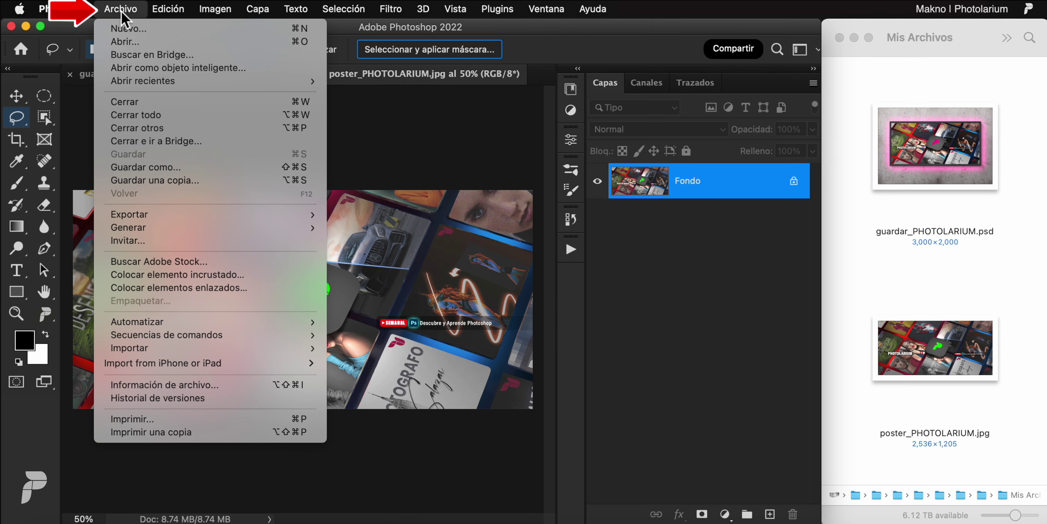
left_click(205, 170)
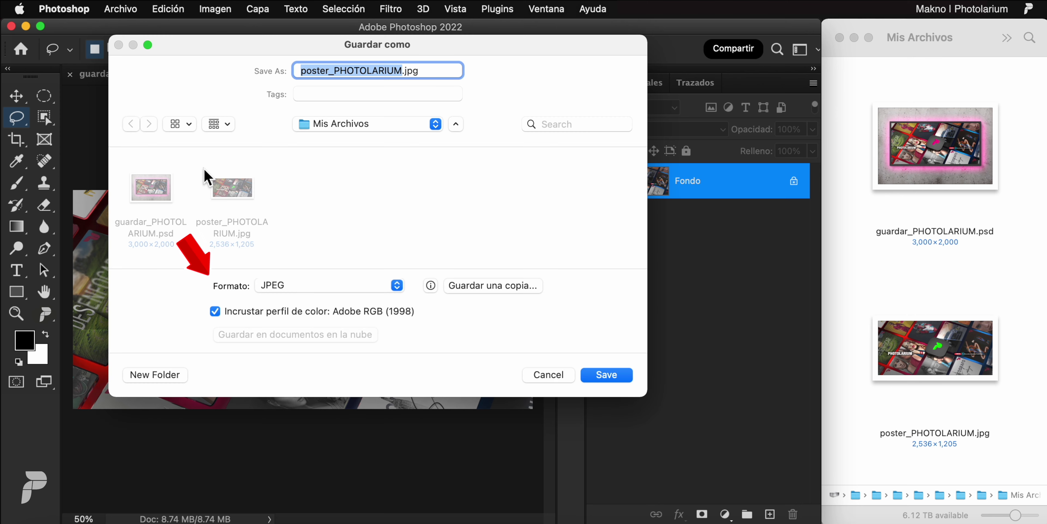
left_click(396, 285)
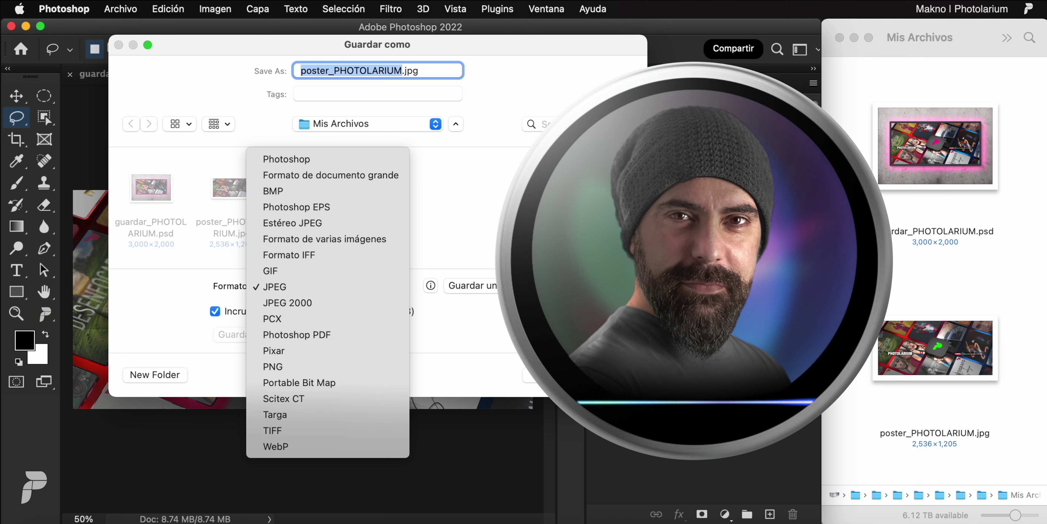
key("Escape")
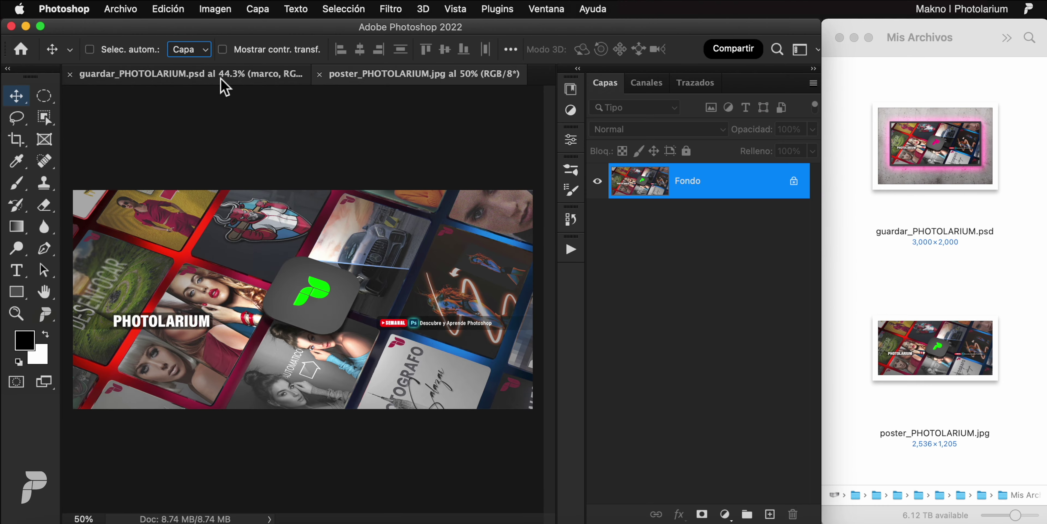
Review the format list of Save a Copy for guardar_PHOTOLARIUM.psd, then cancel without saving a copy
left_click(221, 77)
left_click(121, 8)
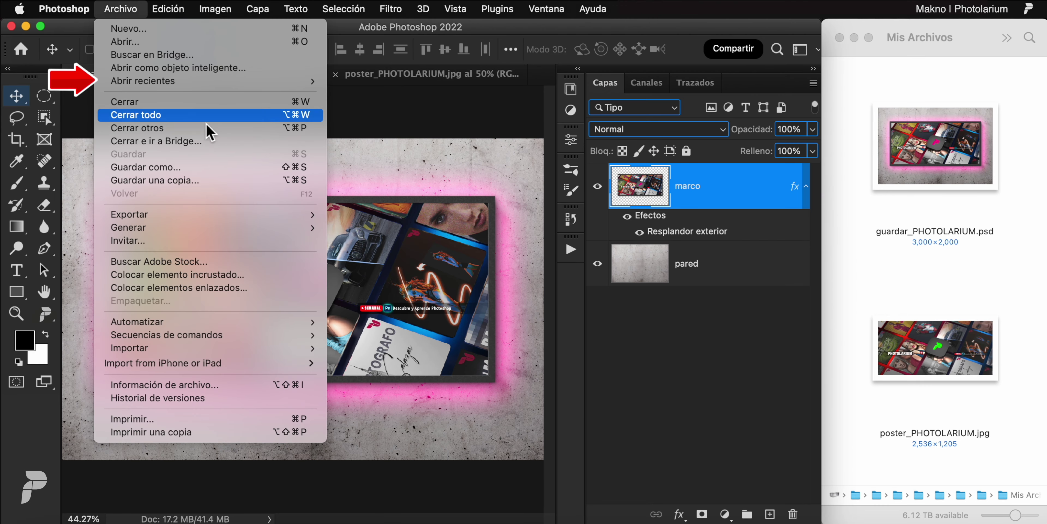
left_click(240, 180)
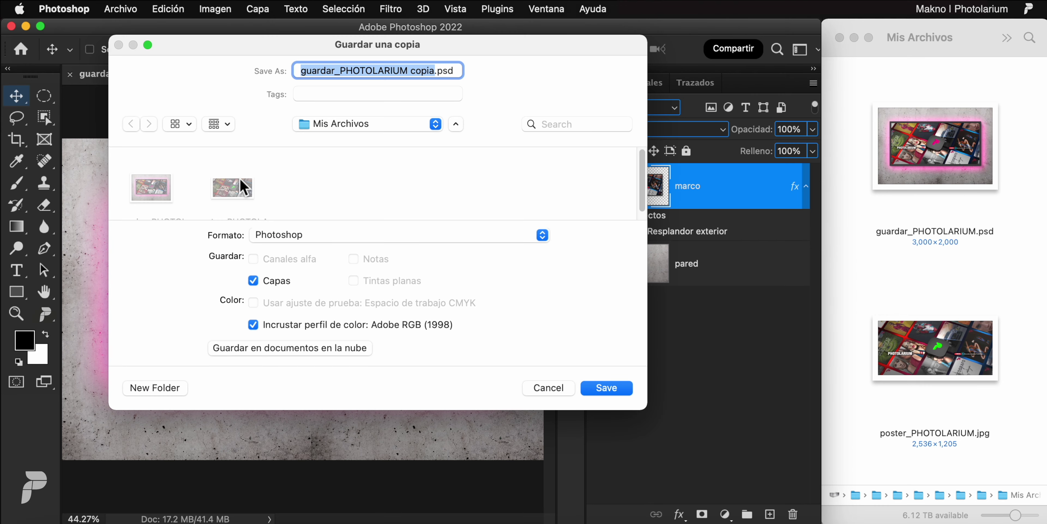
left_click(543, 236)
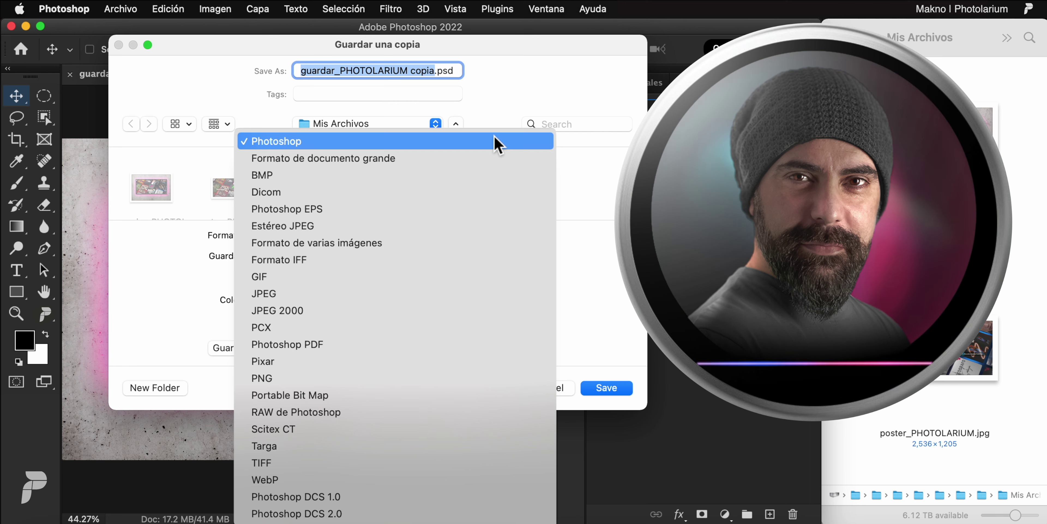
left_click(516, 140)
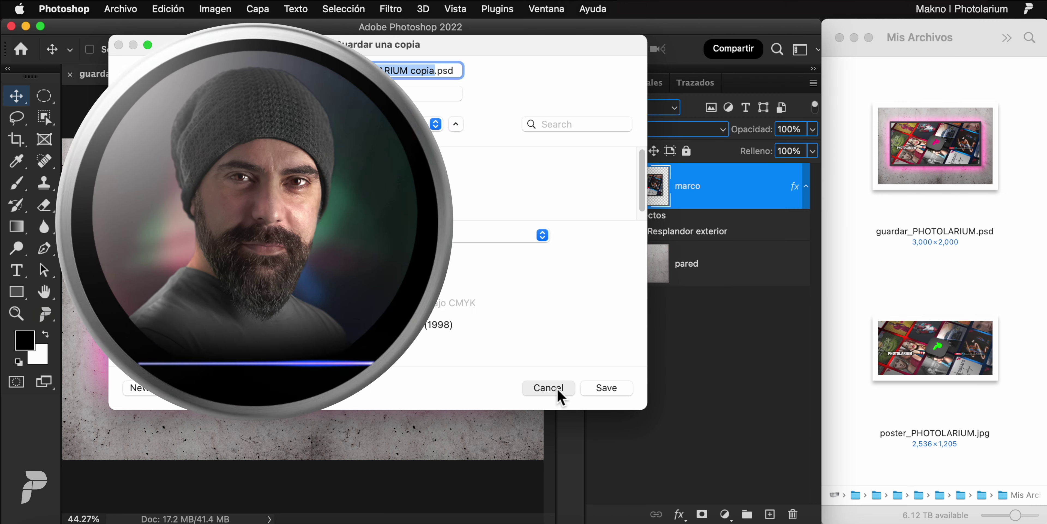
left_click(555, 388)
Review the format list of Save a Copy for poster_PHOTOLARIUM.jpg, then cancel without saving a copy
left_click(373, 80)
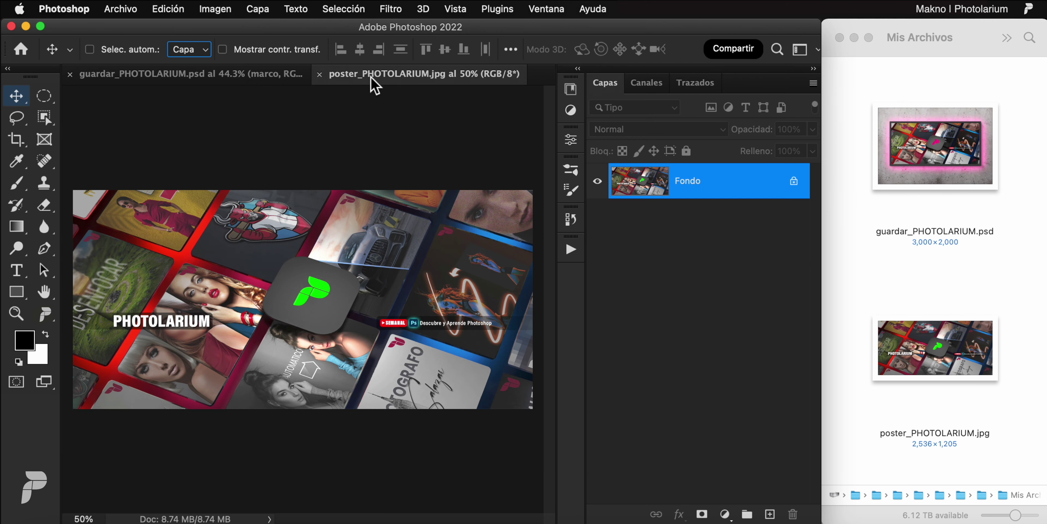
left_click(122, 9)
left_click(240, 180)
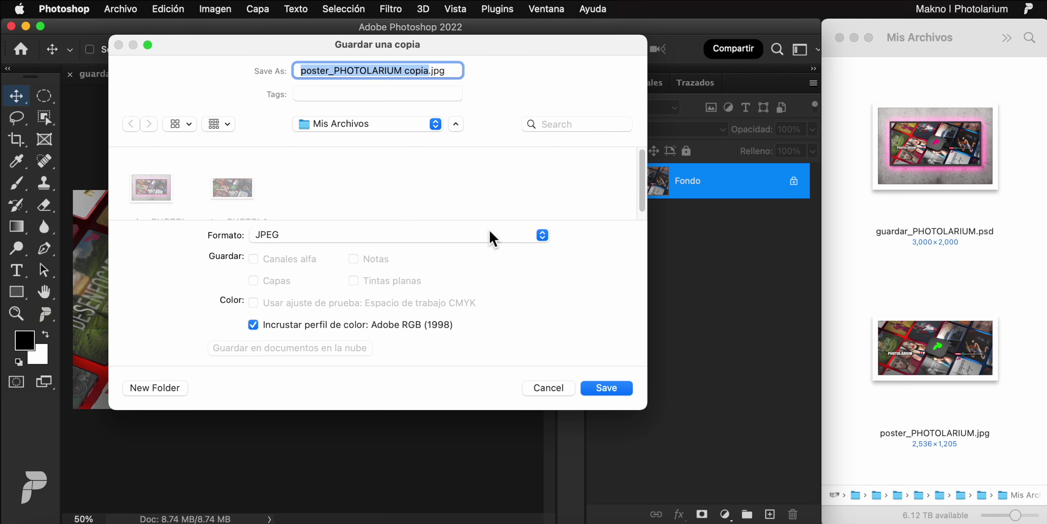
left_click(543, 236)
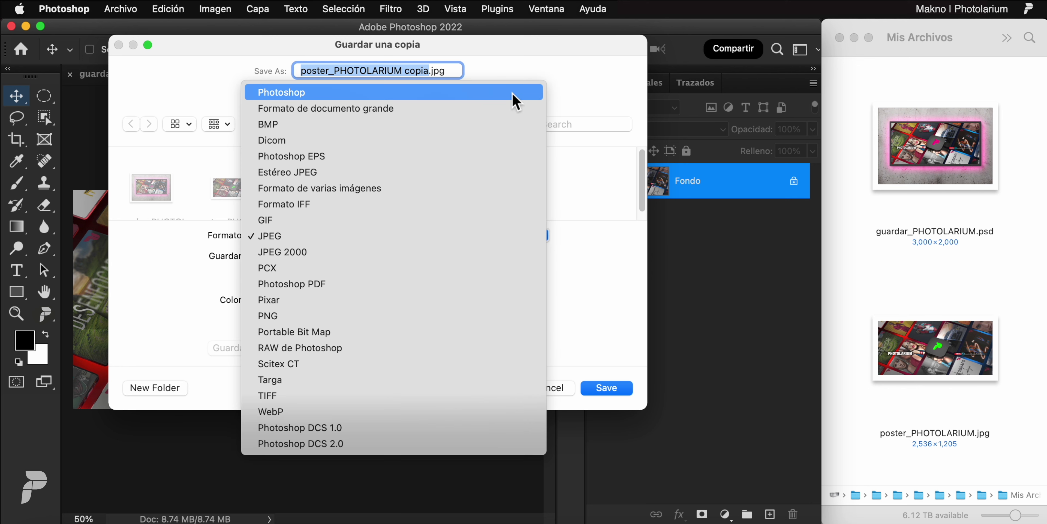
left_click(577, 105)
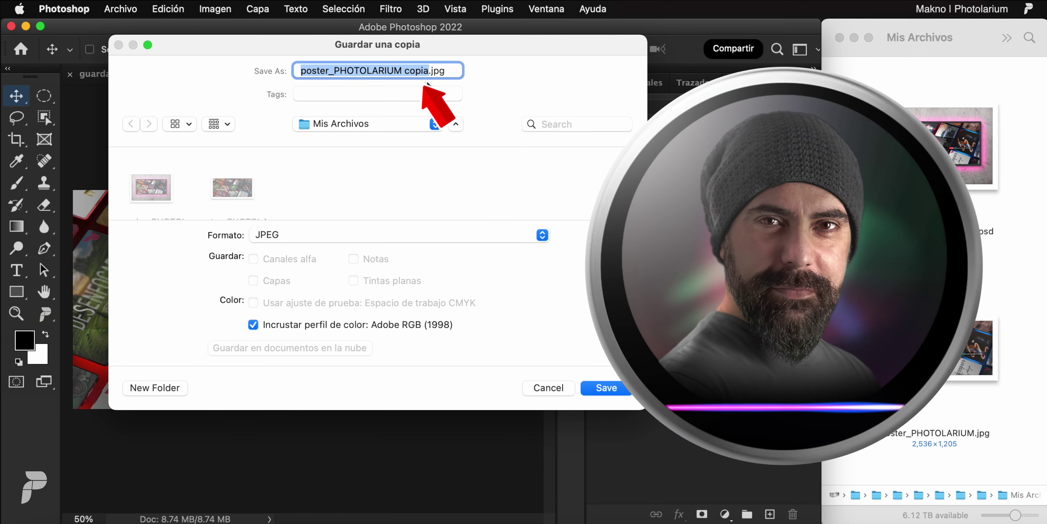
left_click(549, 388)
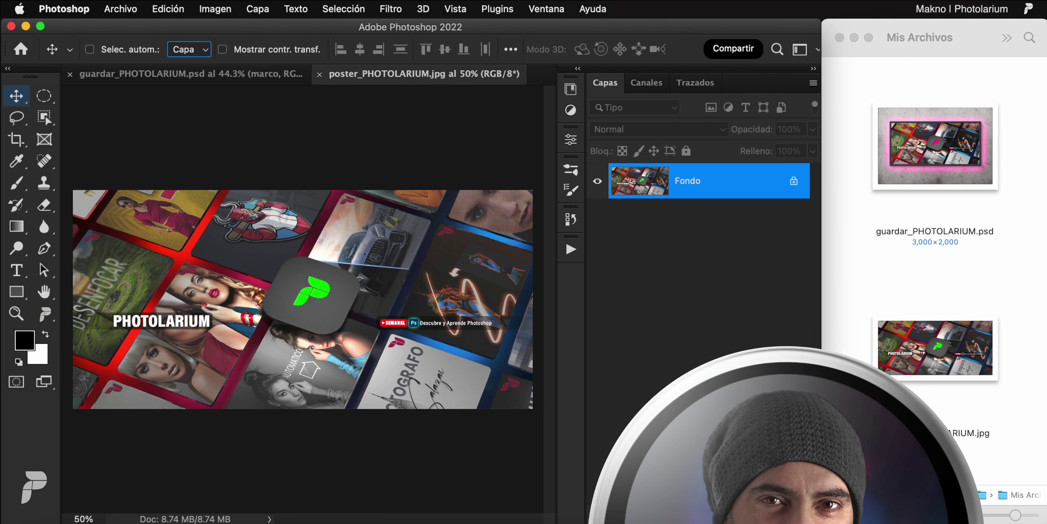
Review the file formats that Save for Web (Legacy) offers for poster_PHOTOLARIUM.jpg, then cancel without exporting
left_click(120, 9)
mouse_move(304, 215)
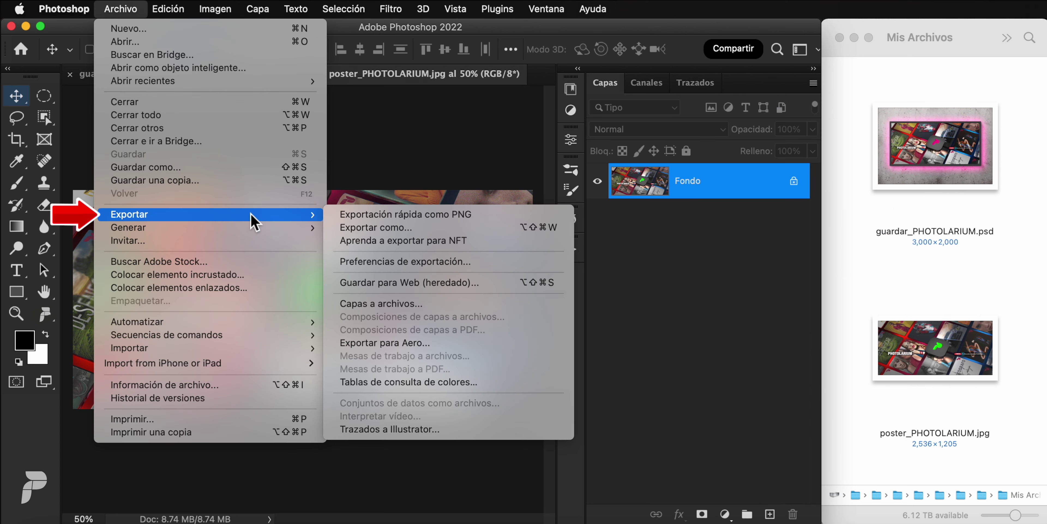
left_click(504, 284)
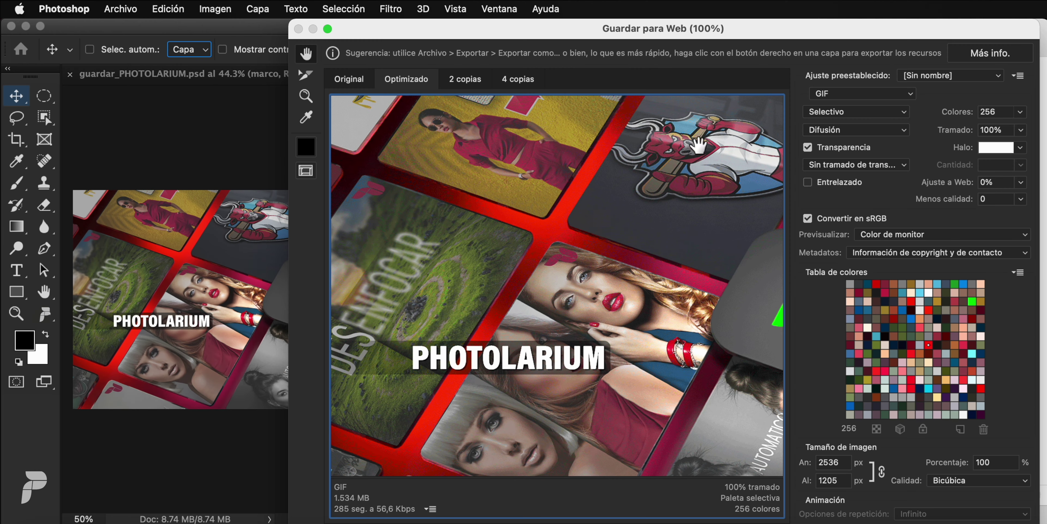
left_click_drag(857, 30, 569, 32)
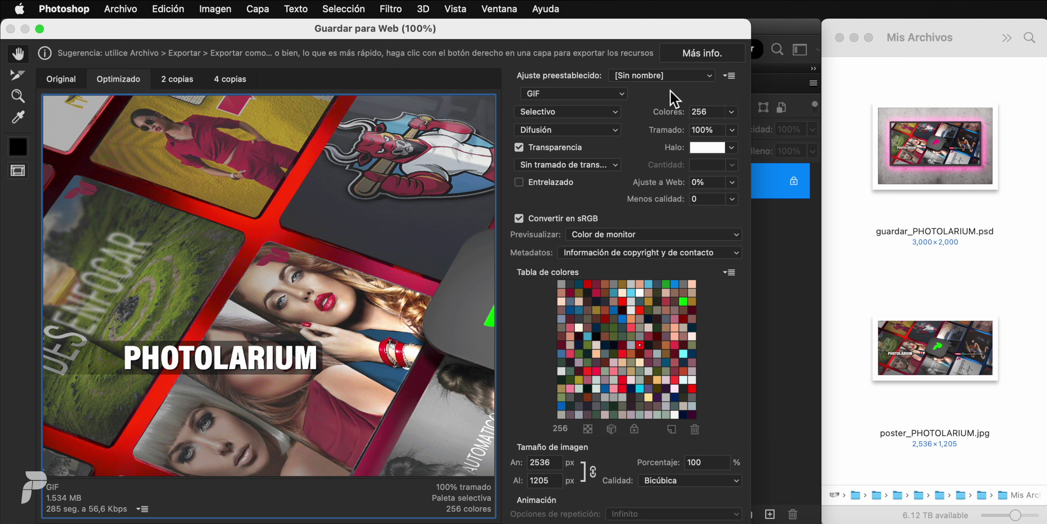
left_click(622, 94)
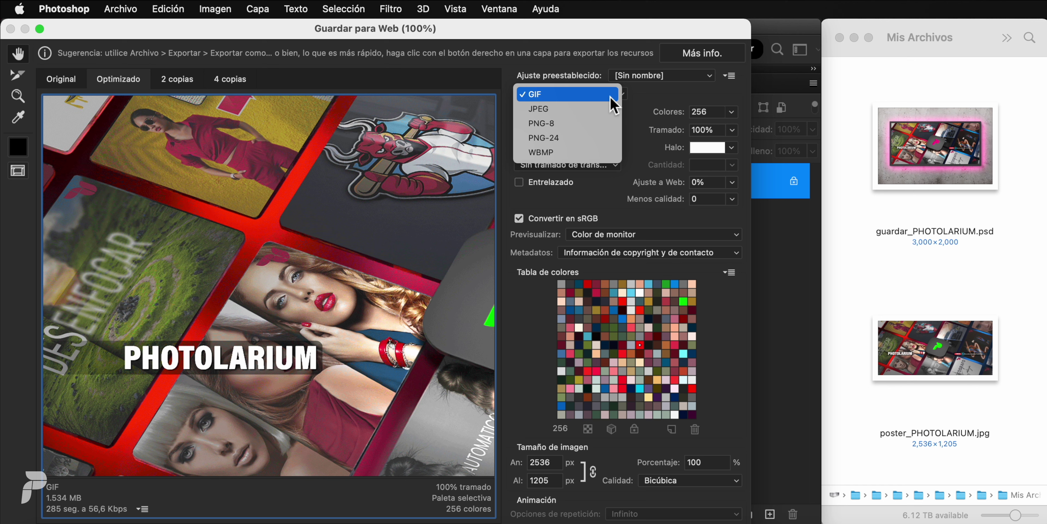
left_click(647, 102)
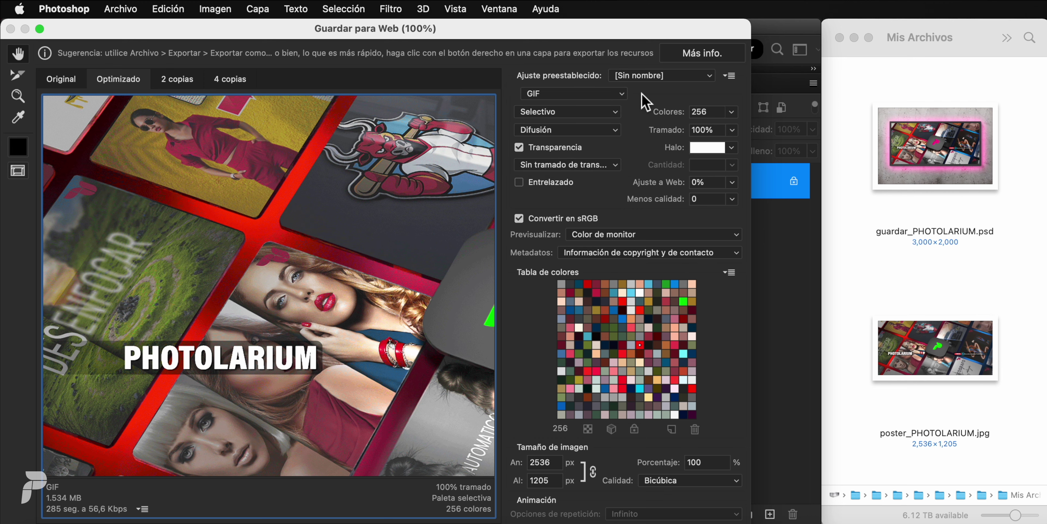
key("Escape")
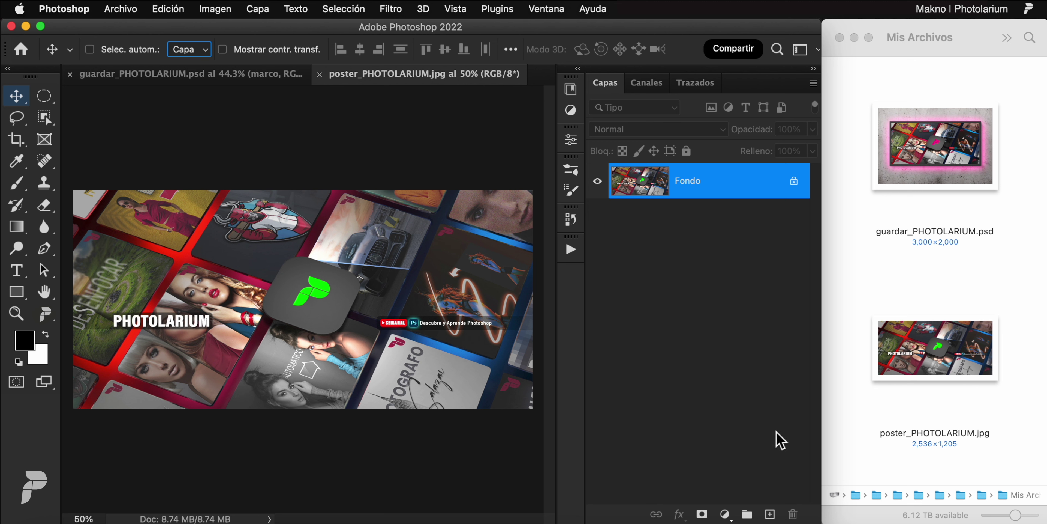
Add a Hue/Saturation adjustment layer above the Fondo layer and strongly shift the hue to negative values, turning the green logo pink
left_click(725, 513)
left_click(769, 359)
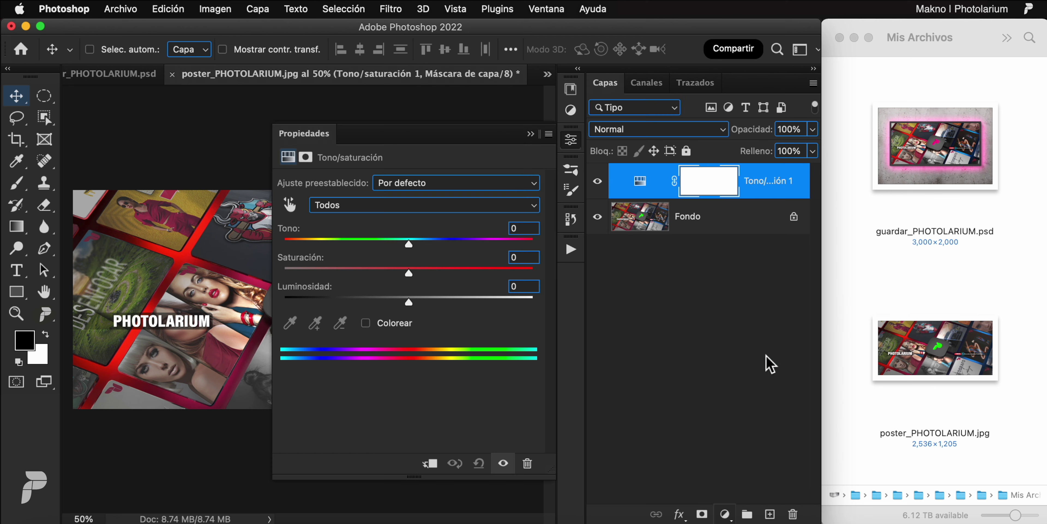
left_click_drag(390, 134, 651, 129)
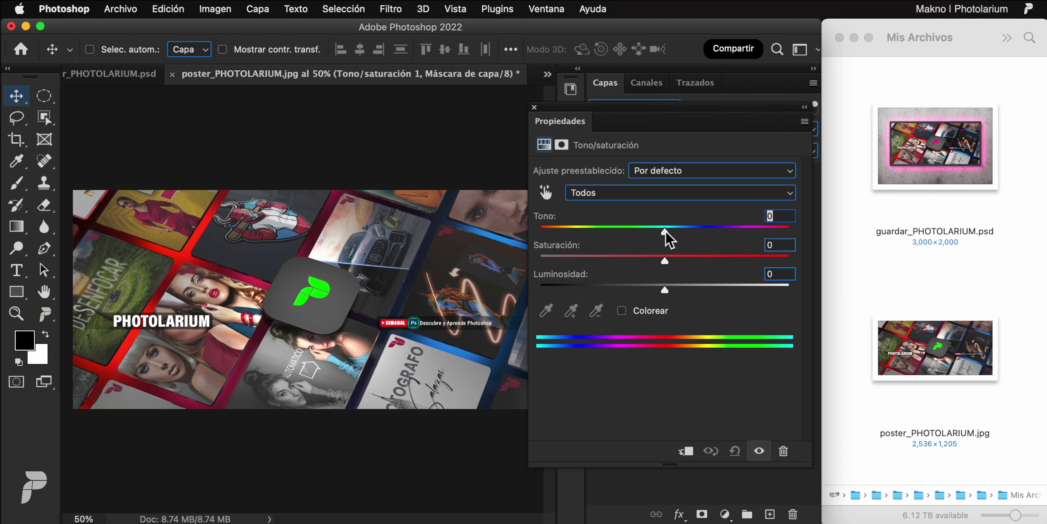
left_click_drag(665, 233, 567, 234)
left_click(535, 107)
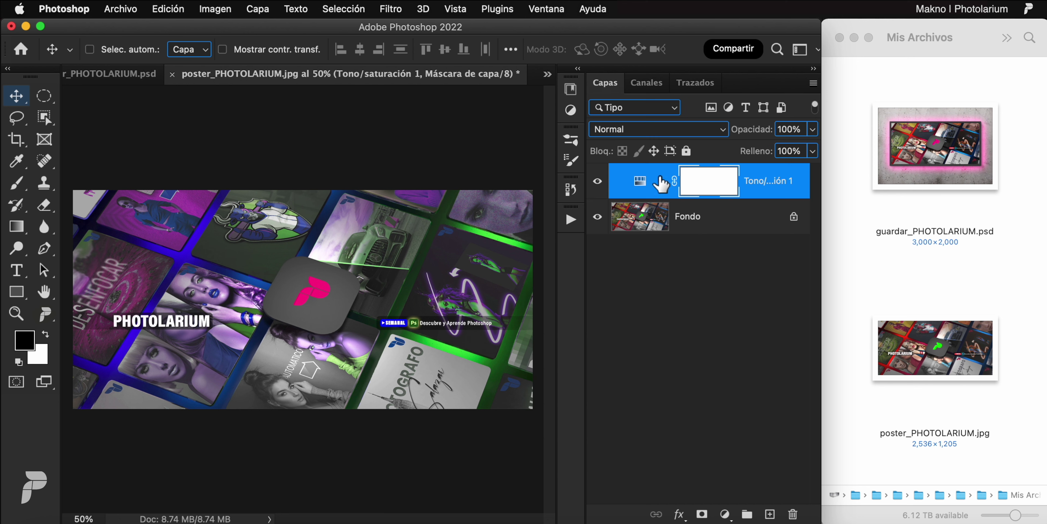
Invert the adjustment layer's mask and paint with white over the central logo to limit the hue change to it
key("ctrl+i")
key("b")
key("x")
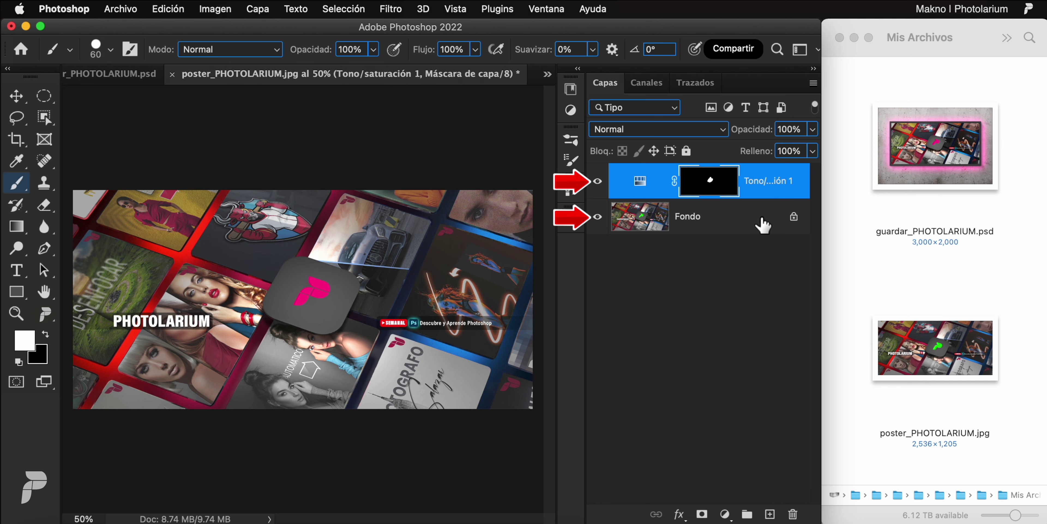
Start saving the layered poster document with the Save command
left_click(124, 10)
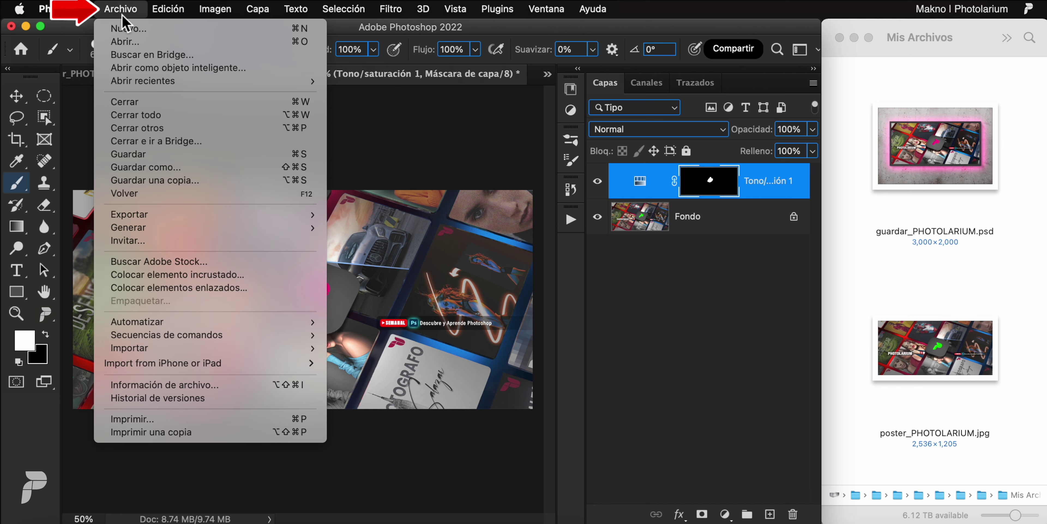
left_click(241, 156)
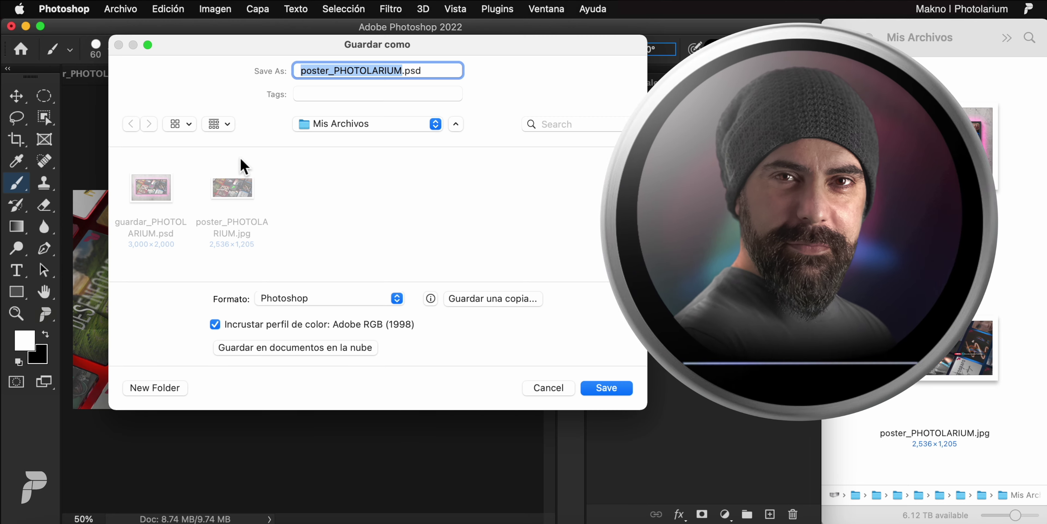